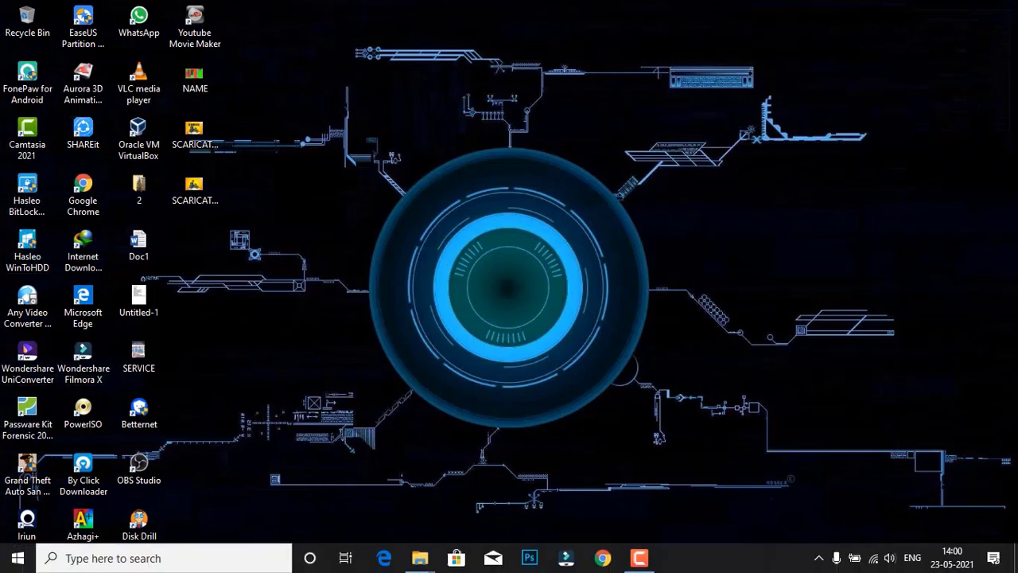
{"action": "left_click", "coordinate": [17, 558]}
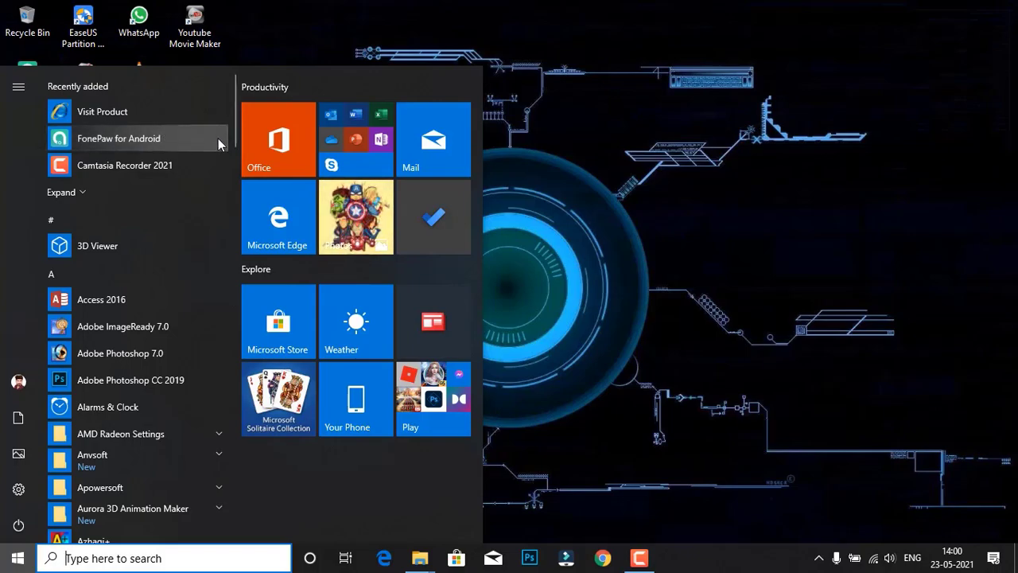
{"action": "key", "text": "Escape"}
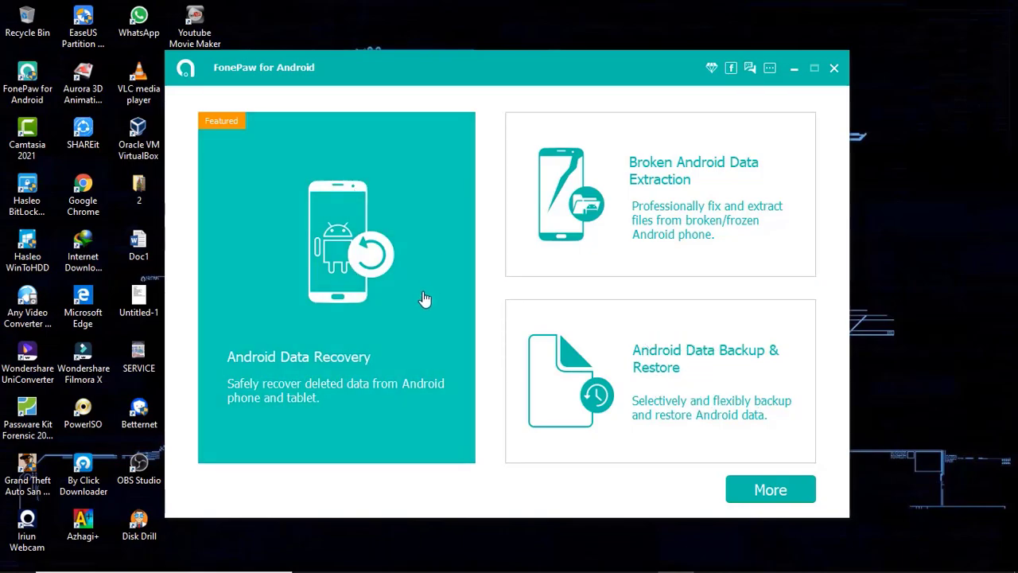
Step: Start Android Data Recovery with only Gallery left selected as the file type and scan the phone
{"action": "left_click", "coordinate": [347, 263]}
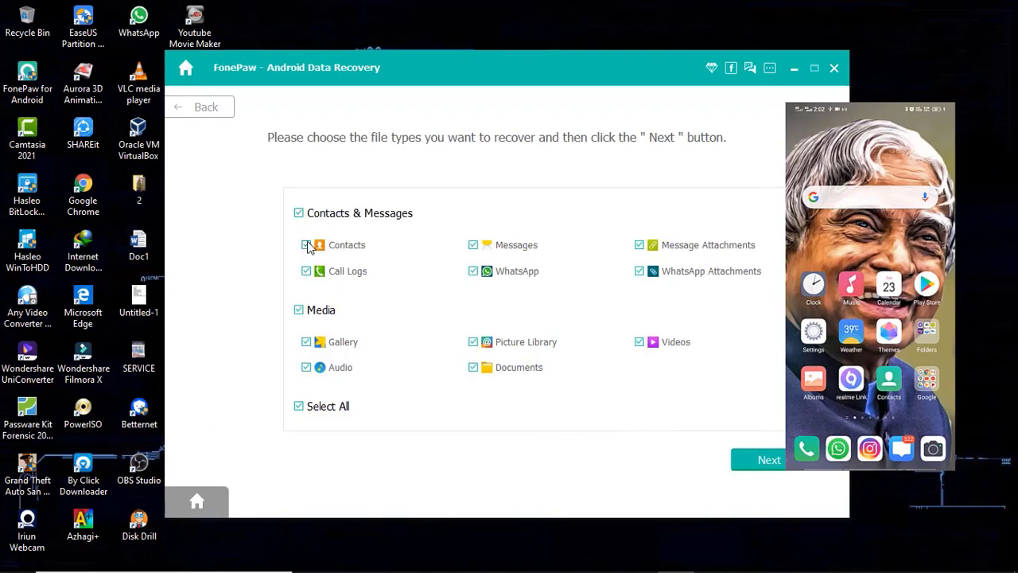
{"action": "left_click", "coordinate": [306, 246]}
{"action": "left_click", "coordinate": [306, 366]}
{"action": "left_click", "coordinate": [474, 368]}
{"action": "left_click", "coordinate": [473, 342]}
{"action": "left_click", "coordinate": [640, 343]}
{"action": "left_click", "coordinate": [756, 461]}
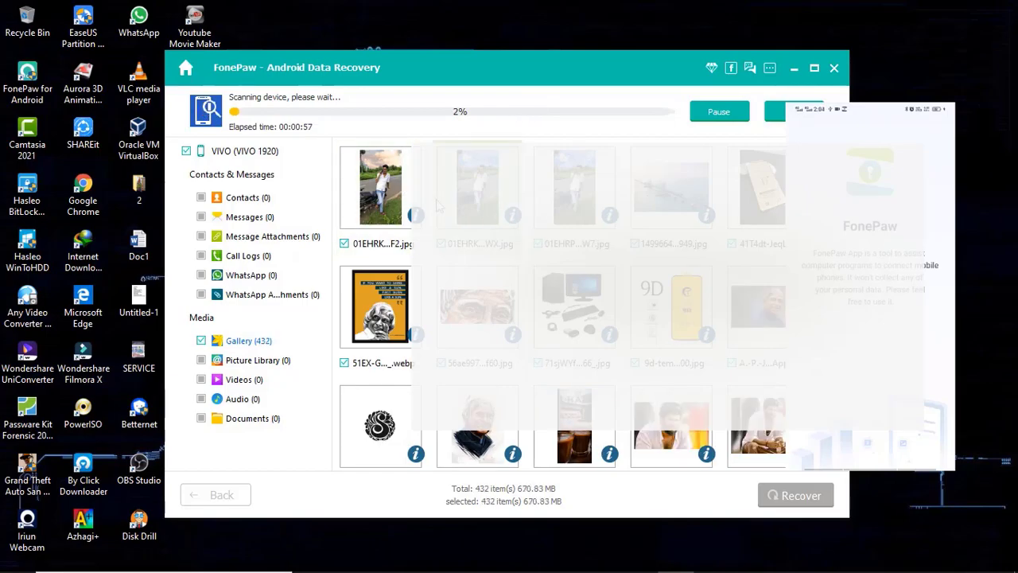
Step: Look through the Gallery images found during the scan and dismiss the Standard Scan notice
{"action": "scroll", "coordinate": [441, 211], "scroll_direction": "down", "scroll_amount": 5}
{"action": "scroll", "coordinate": [442, 212], "scroll_direction": "down", "scroll_amount": 1}
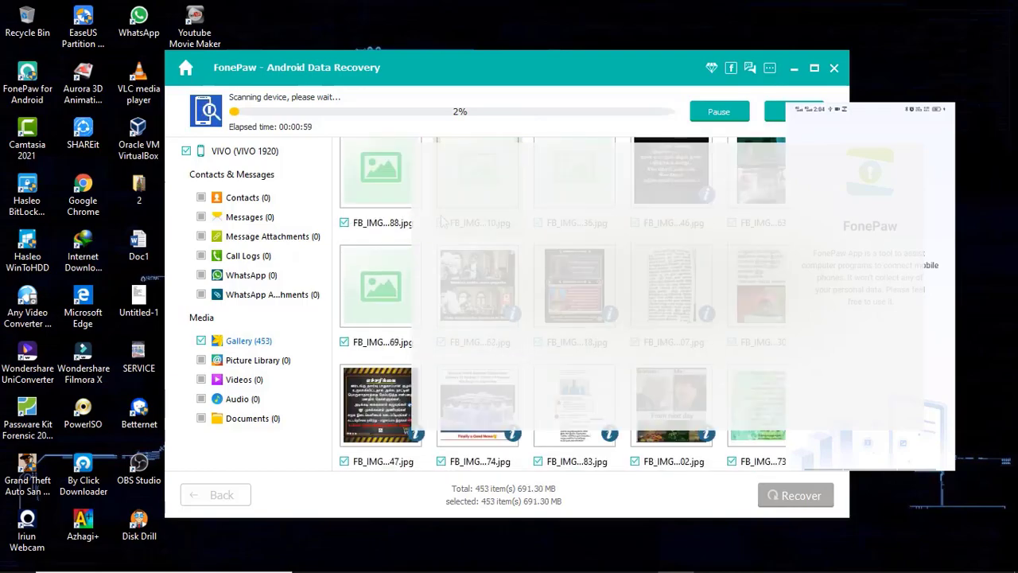
{"action": "scroll", "coordinate": [442, 221], "scroll_direction": "down", "scroll_amount": 1}
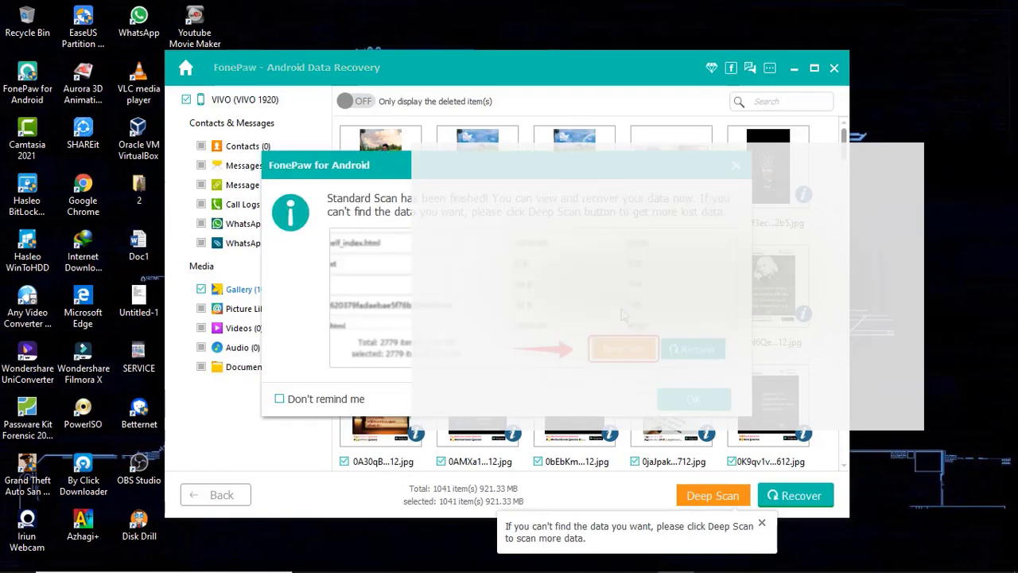
{"action": "left_click", "coordinate": [700, 400]}
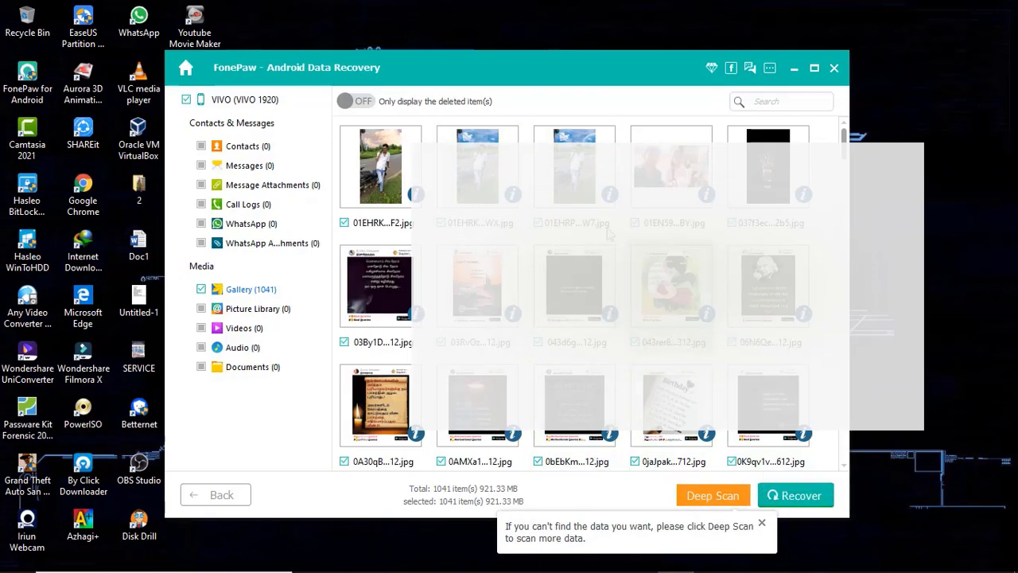
Step: Deselect all Gallery items and select only the 03RvOz...12.jpg image for recovery
{"action": "left_click", "coordinate": [344, 223]}
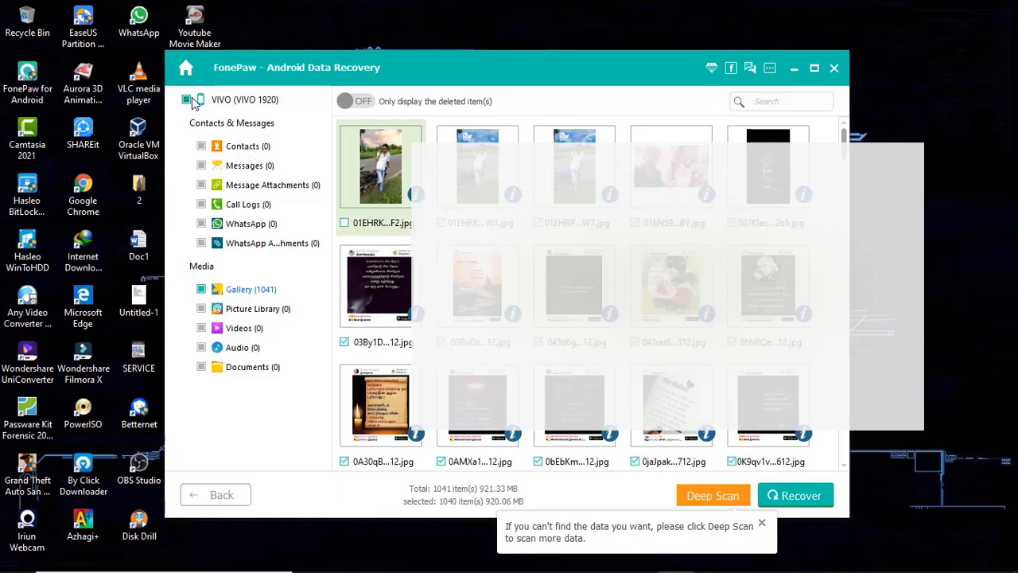
{"action": "left_click", "coordinate": [201, 290]}
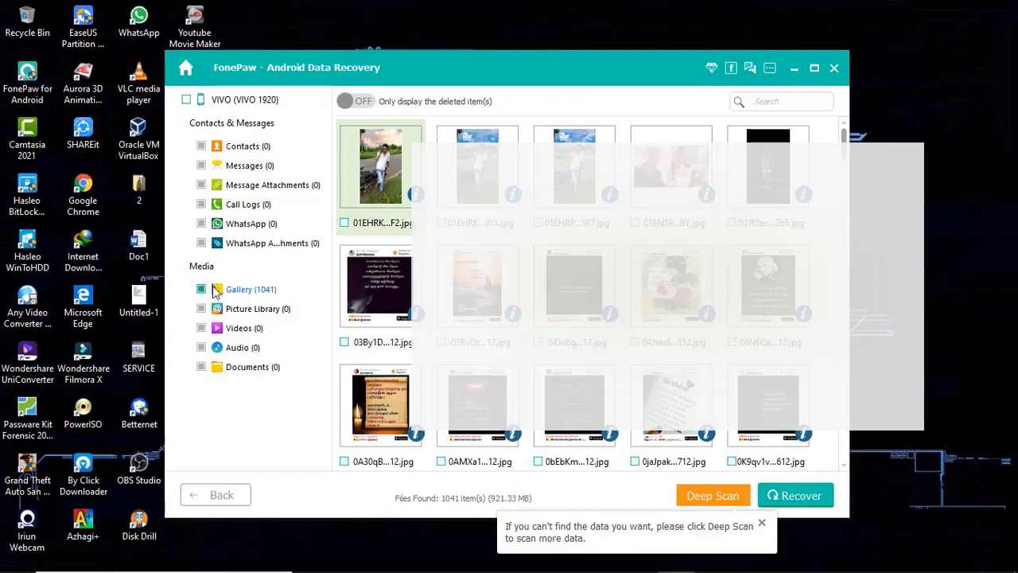
{"action": "left_click", "coordinate": [358, 222]}
{"action": "left_click", "coordinate": [350, 223]}
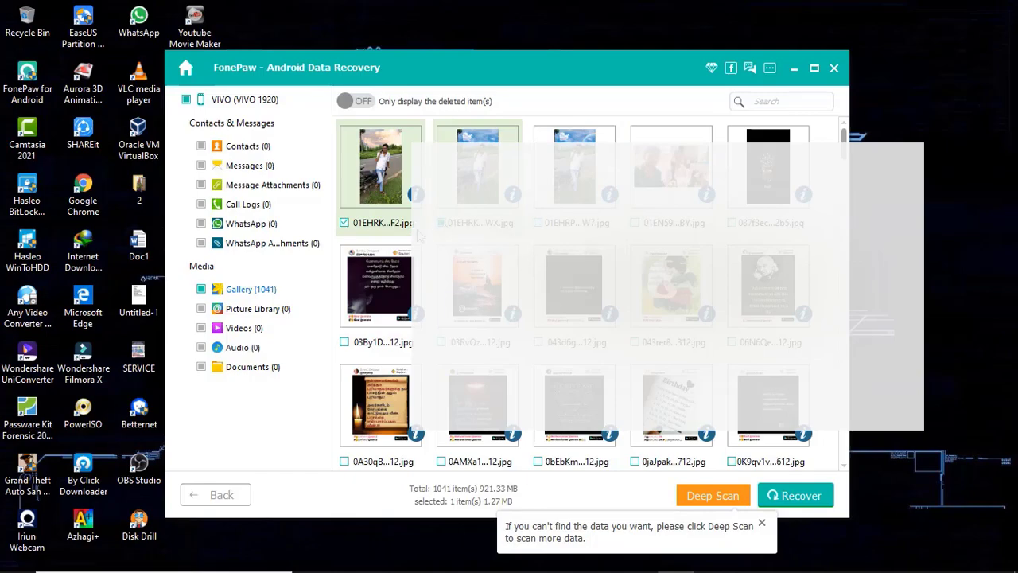
{"action": "left_click", "coordinate": [345, 223]}
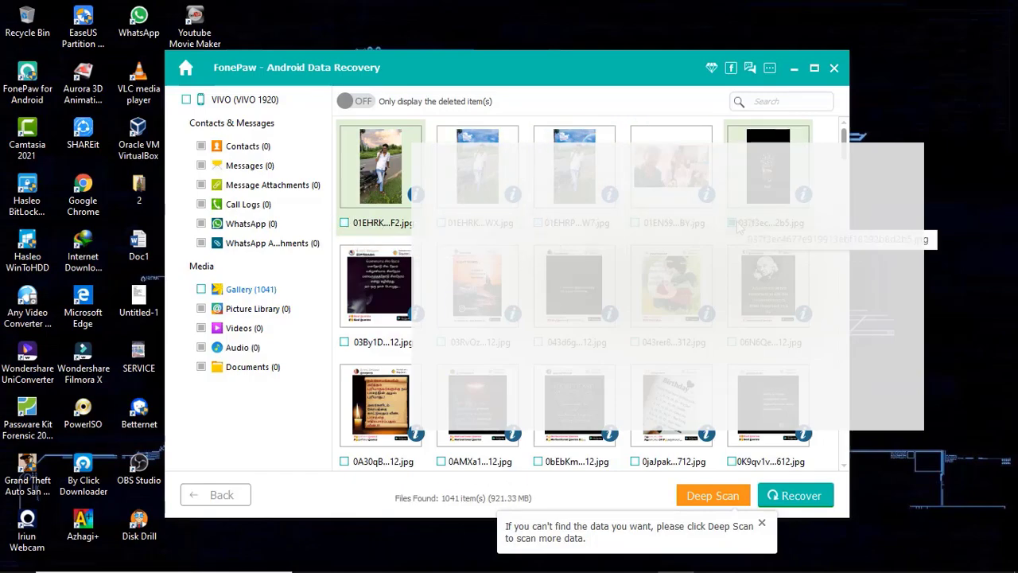
{"action": "left_click", "coordinate": [441, 343]}
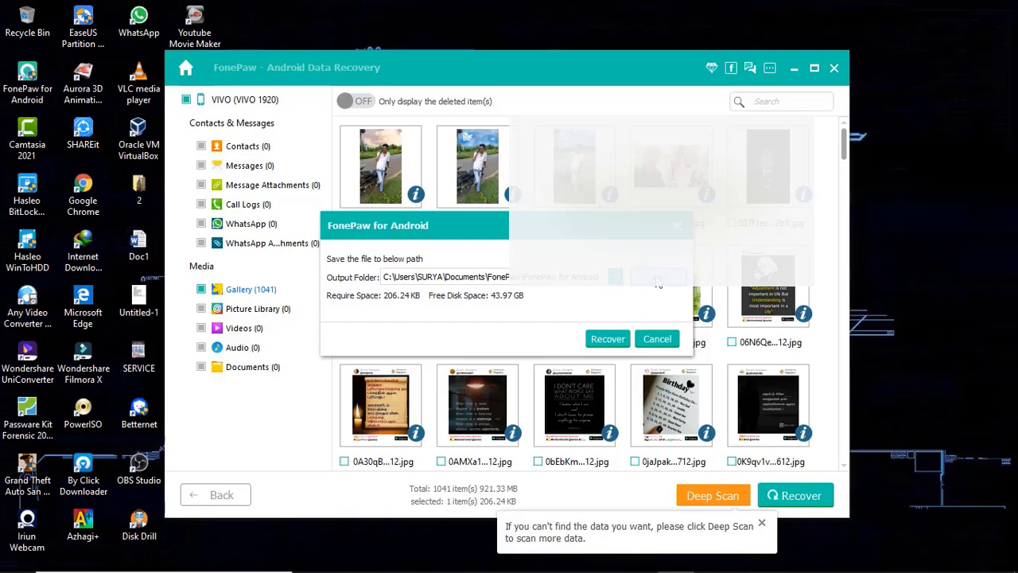
Step: Set the recovery output folder to Desktop and recover the selected image
{"action": "left_click", "coordinate": [615, 277]}
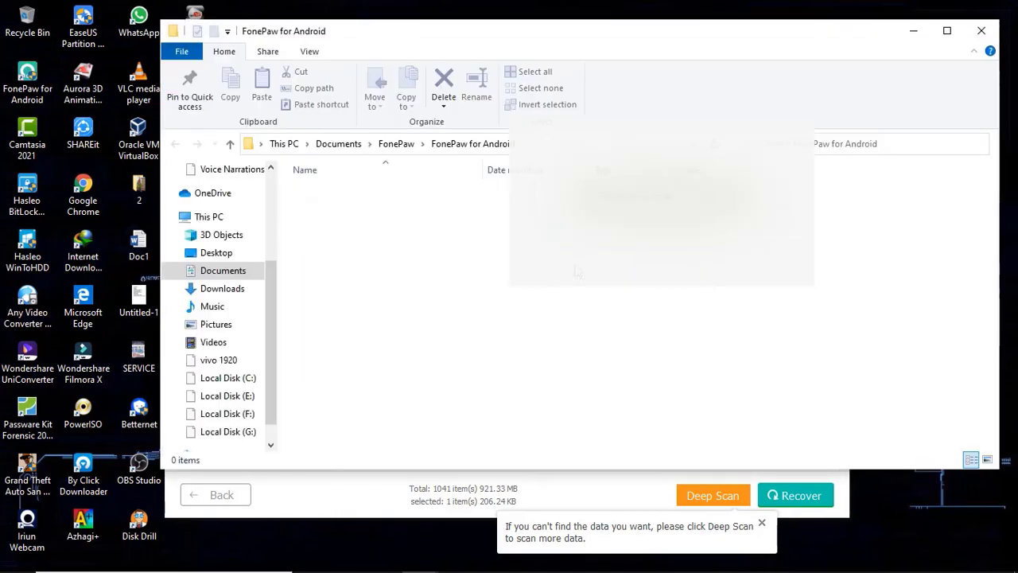
{"action": "left_click", "coordinate": [980, 30]}
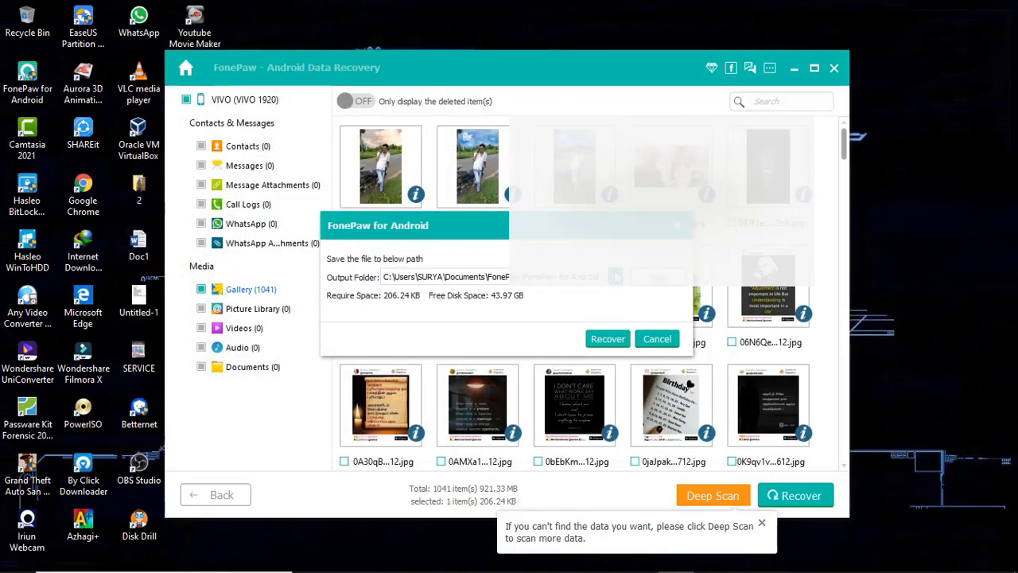
{"action": "left_click", "coordinate": [615, 277]}
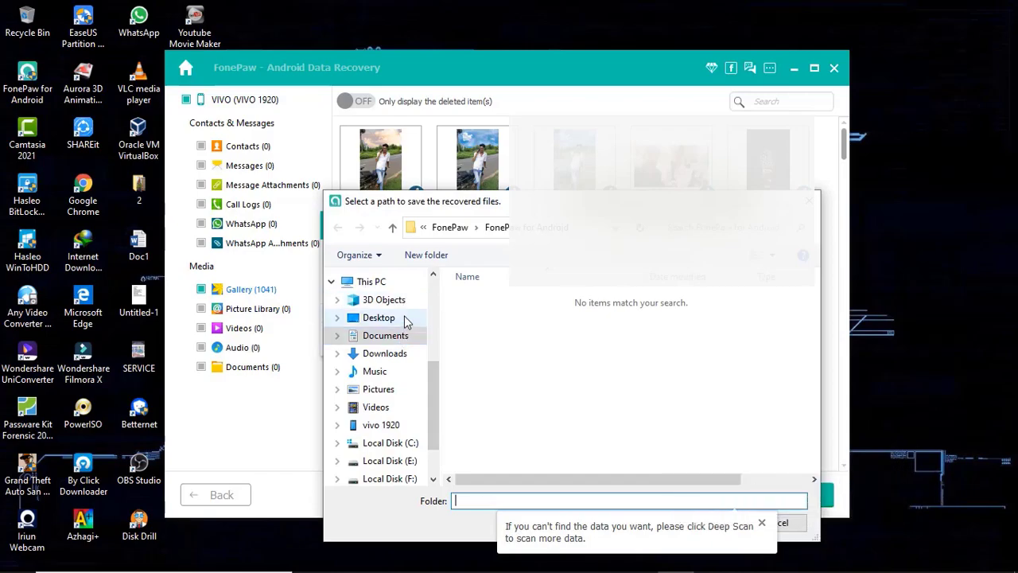
{"action": "left_click", "coordinate": [405, 318]}
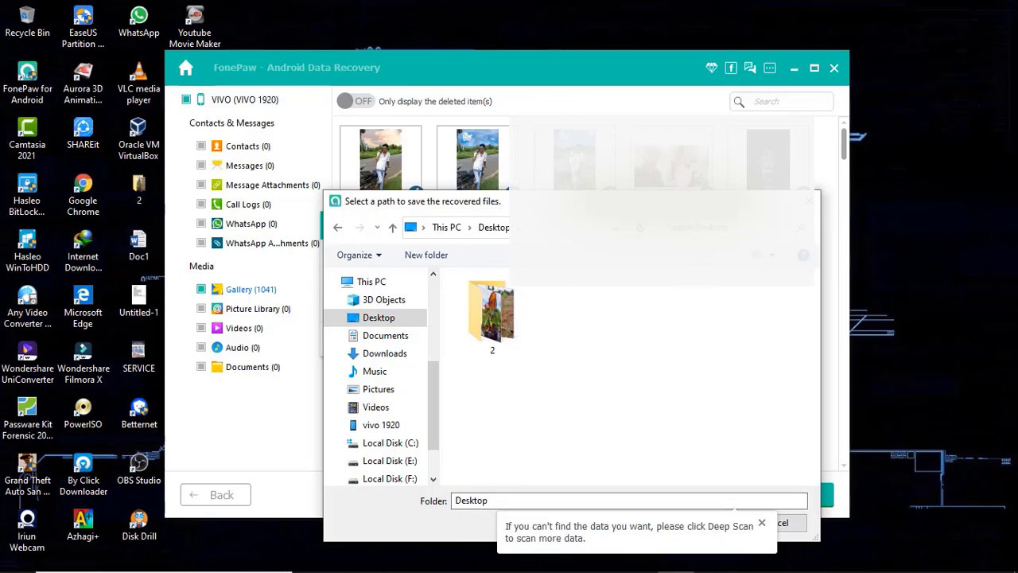
{"action": "left_click", "coordinate": [681, 443]}
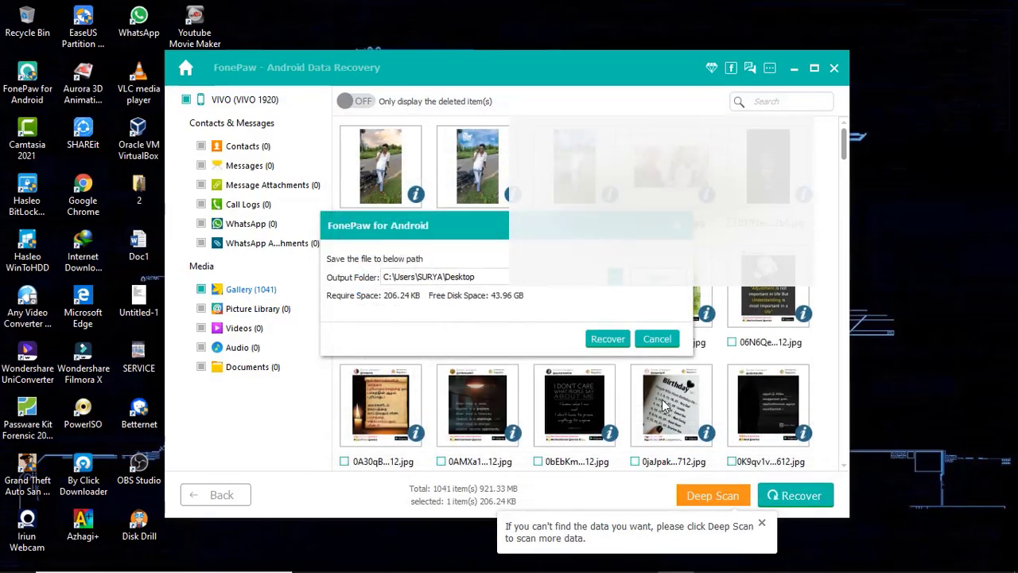
{"action": "left_click", "coordinate": [603, 339]}
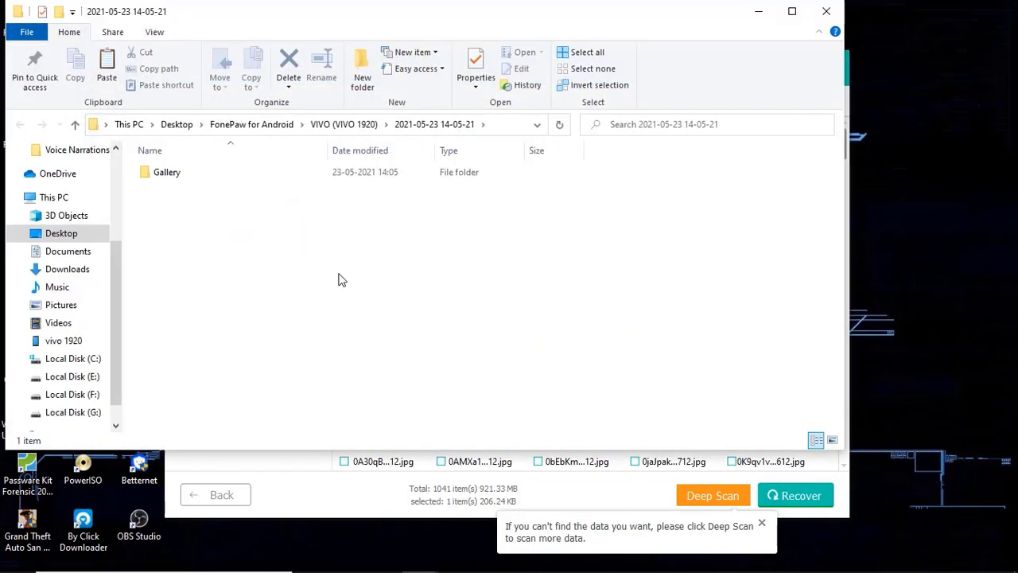
Step: View the recovered image in the Gallery\JPG output folder, and close both the image and the folder
{"action": "double_click", "coordinate": [175, 179]}
{"action": "left_click", "coordinate": [175, 179]}
{"action": "double_click", "coordinate": [175, 179]}
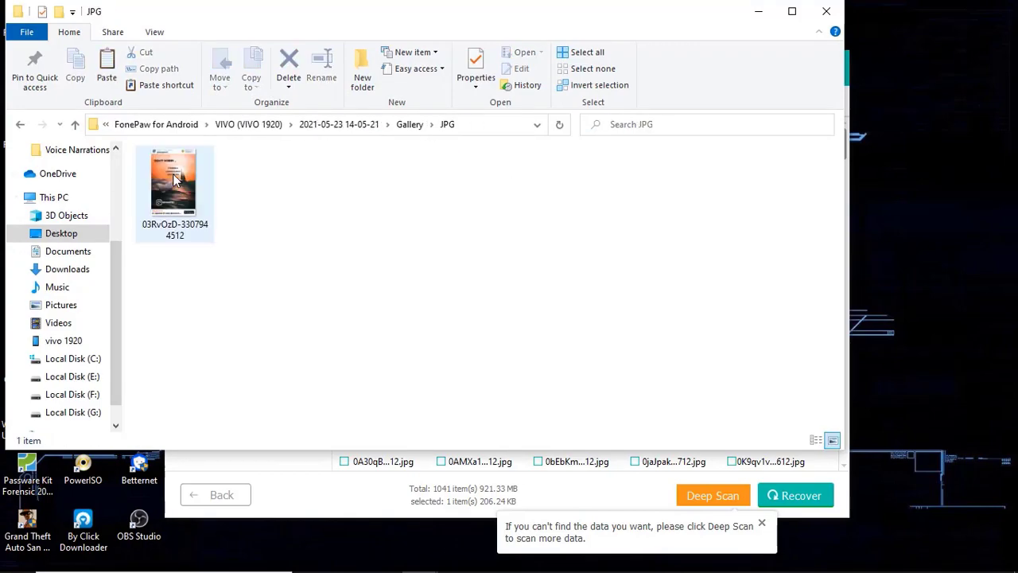
{"action": "left_click", "coordinate": [188, 217]}
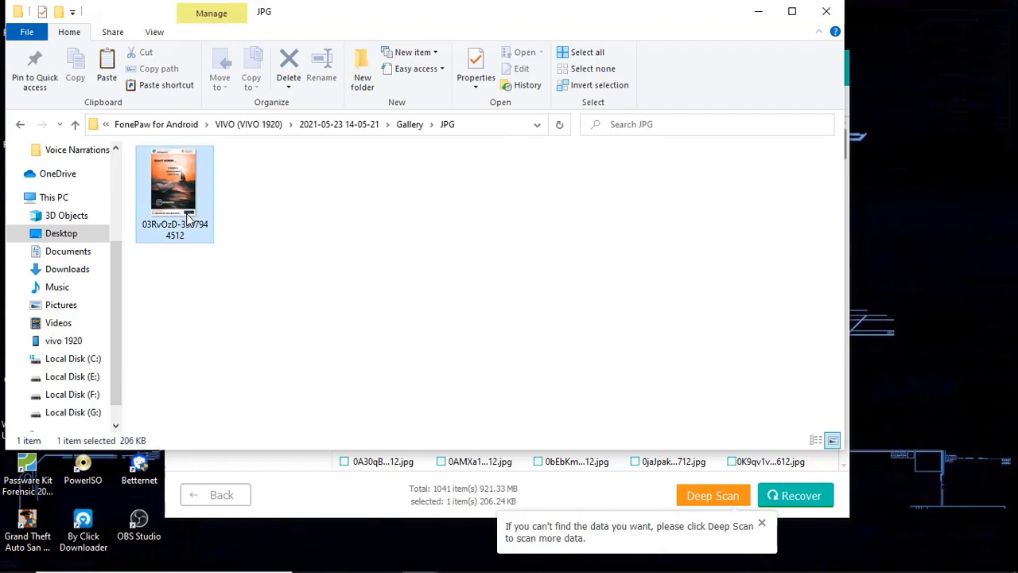
{"action": "double_click", "coordinate": [188, 216]}
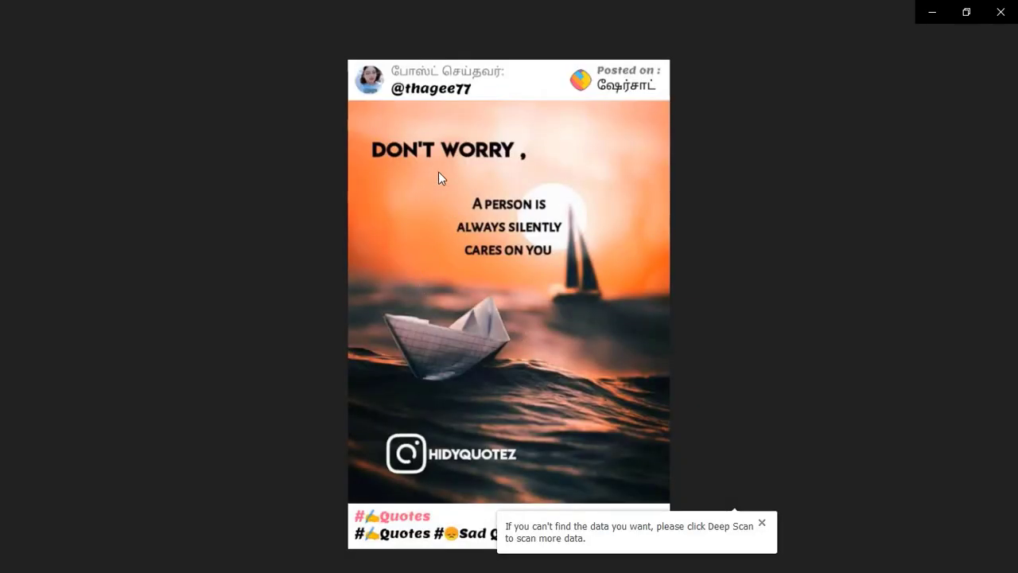
{"action": "mouse_move", "coordinate": [573, 175]}
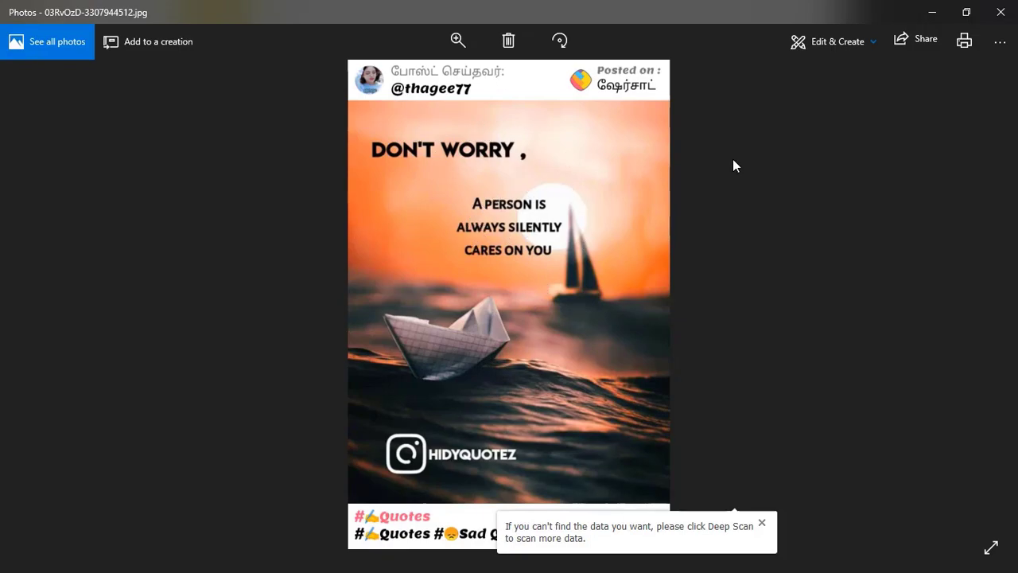
{"action": "left_click", "coordinate": [1000, 11]}
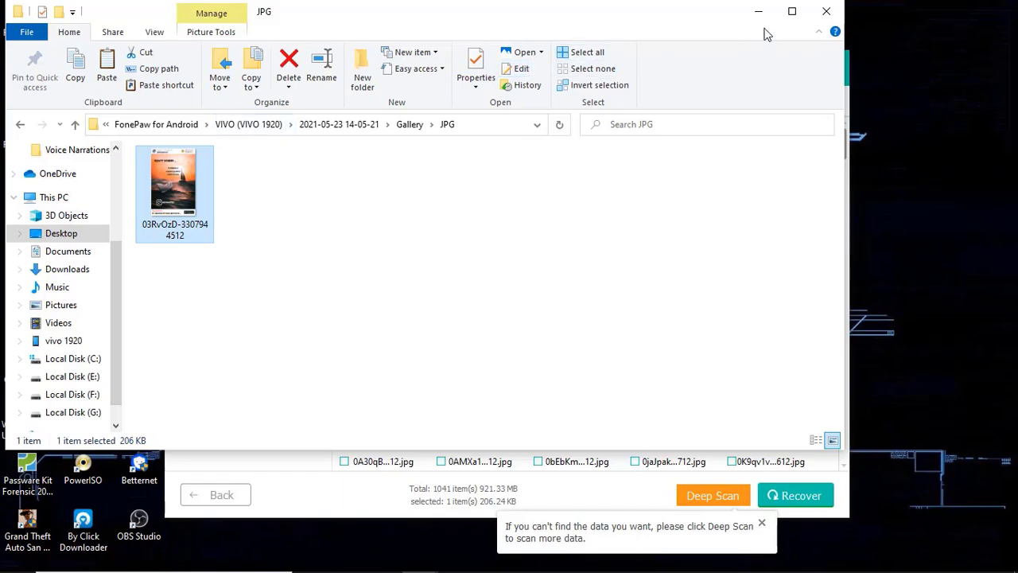
{"action": "left_click", "coordinate": [827, 10]}
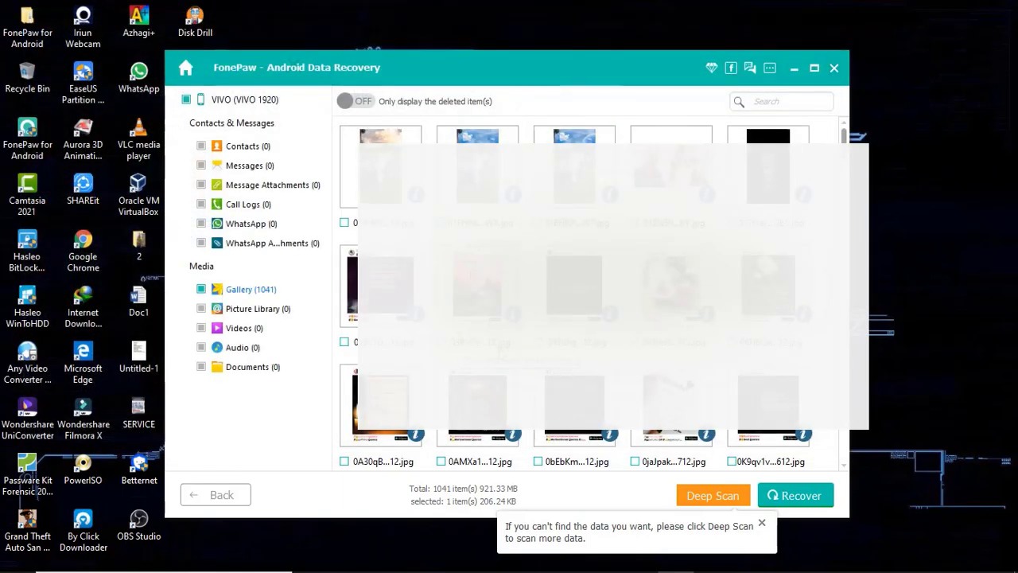
Step: Skim the scanned Gallery images and return to the main interface, discarding the scan results
{"action": "scroll", "coordinate": [502, 350], "scroll_direction": "down", "scroll_amount": 5}
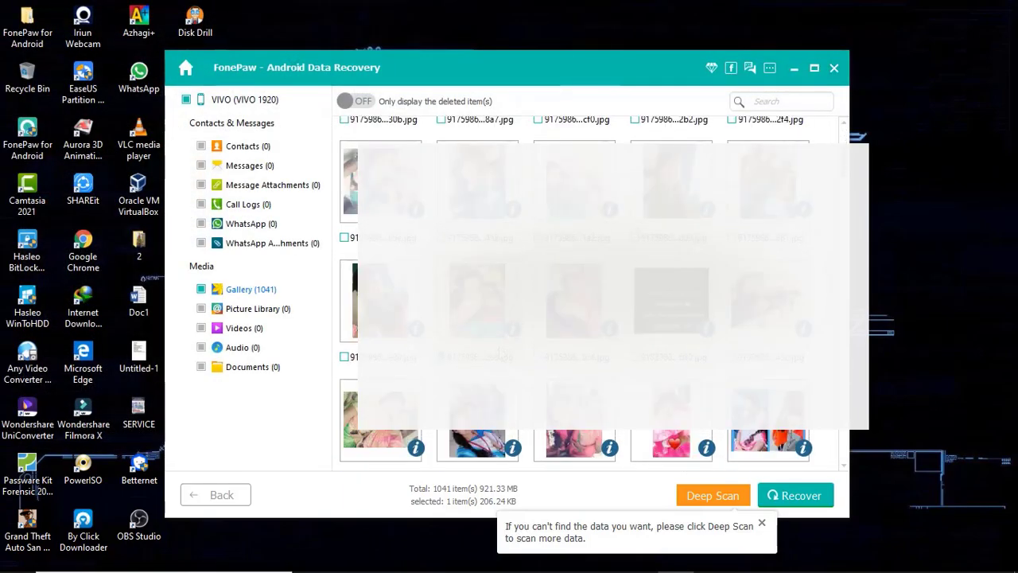
{"action": "scroll", "coordinate": [500, 353], "scroll_direction": "up", "scroll_amount": 5}
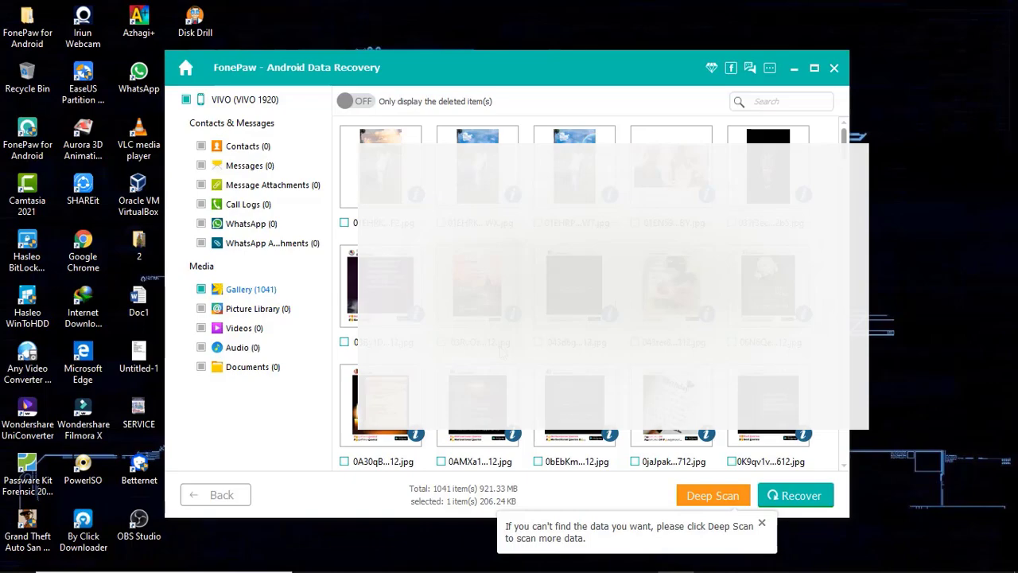
{"action": "scroll", "coordinate": [502, 353], "scroll_direction": "up", "scroll_amount": 3}
{"action": "left_click", "coordinate": [187, 71]}
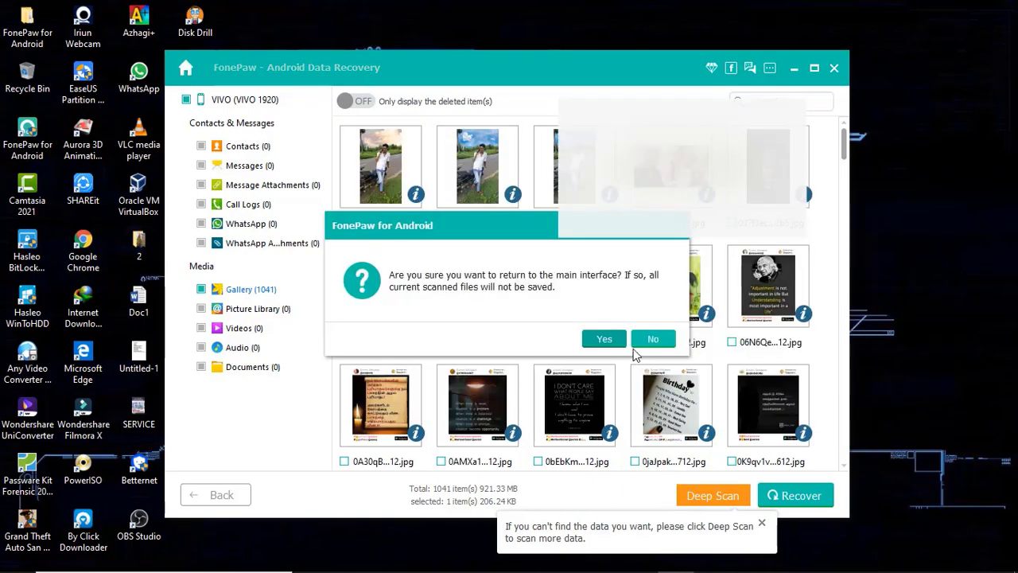
{"action": "left_click", "coordinate": [604, 342]}
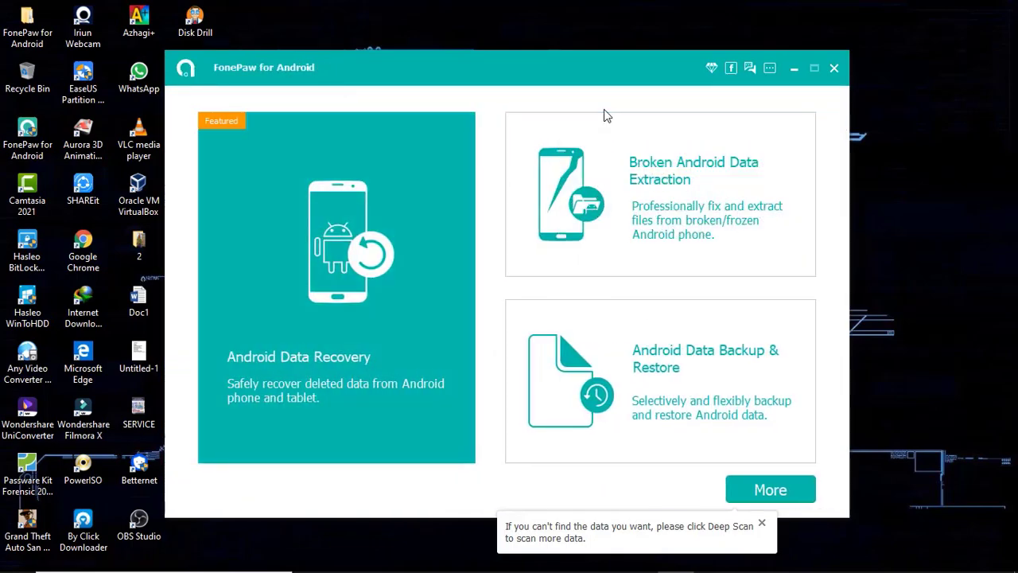
Step: Examine the Broken Android Data Extraction options and go back to the main interface
{"action": "left_click", "coordinate": [667, 209]}
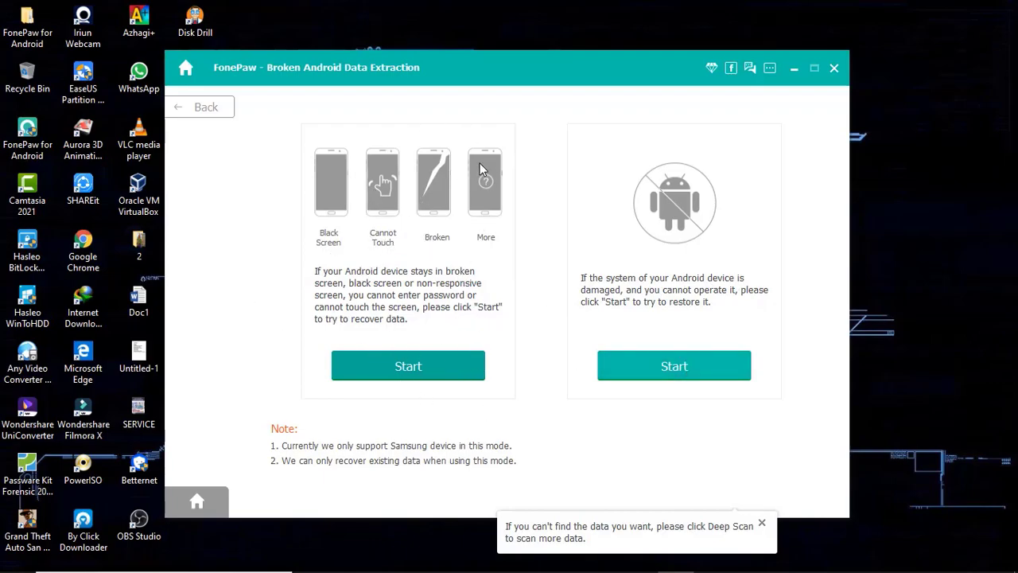
{"action": "left_click", "coordinate": [223, 108]}
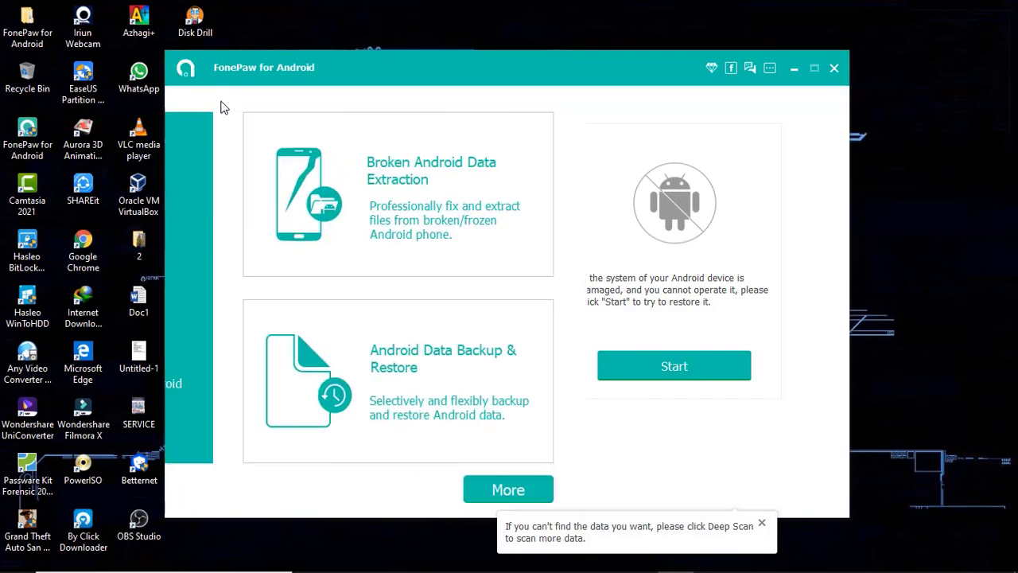